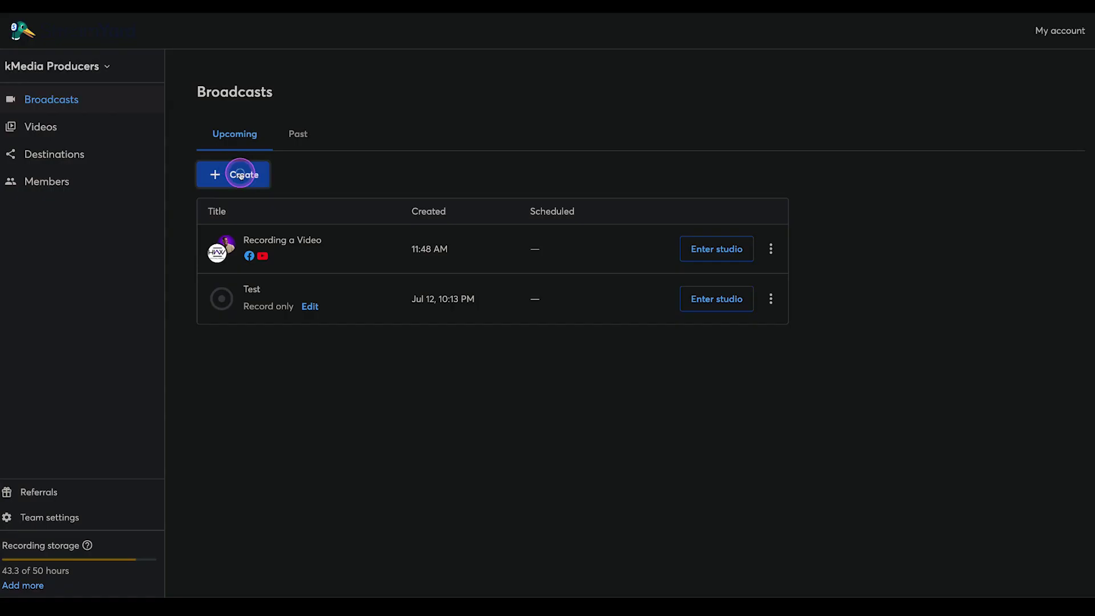
Create a recording titled 'Recording' that records audio and video locally for each participant
{"action": "left_click", "coordinate": [526, 189]}
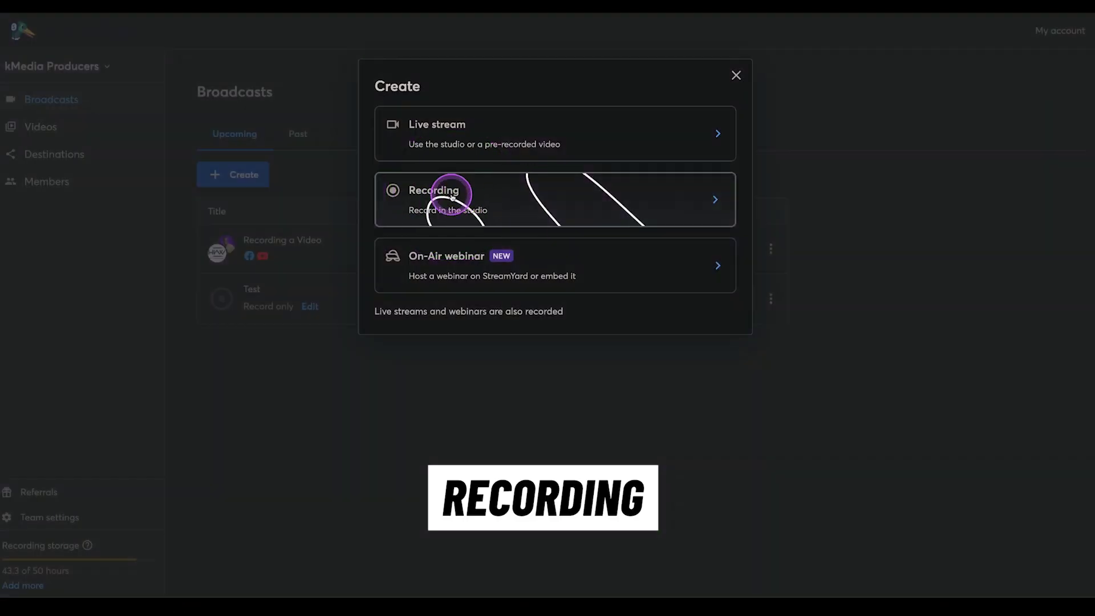
{"action": "left_click", "coordinate": [456, 197]}
{"action": "type", "text": "Recording"}
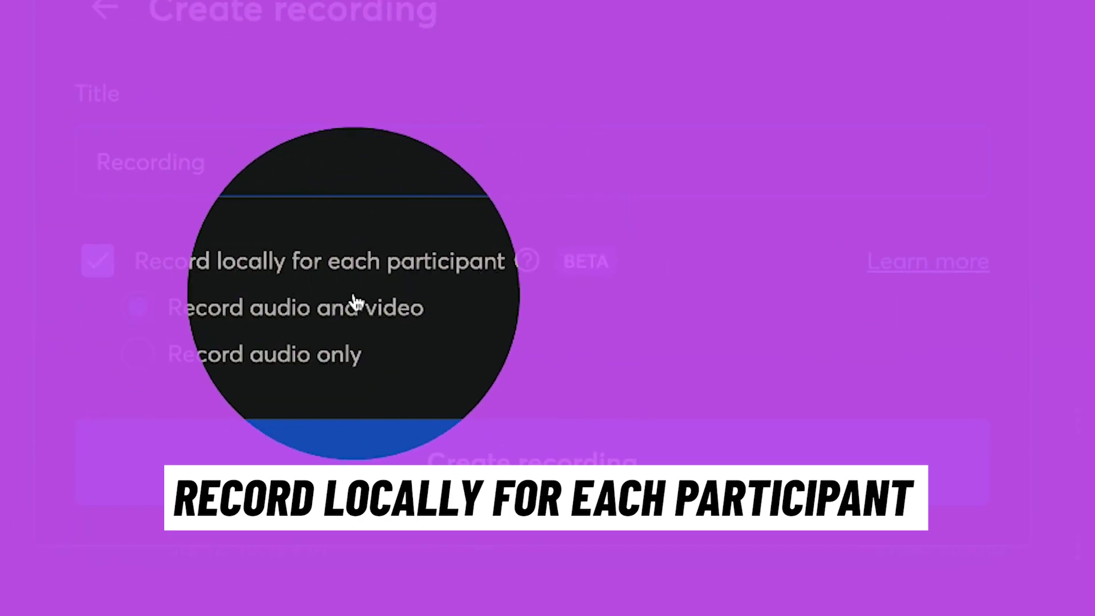
{"action": "left_click", "coordinate": [178, 320]}
{"action": "left_click", "coordinate": [383, 318]}
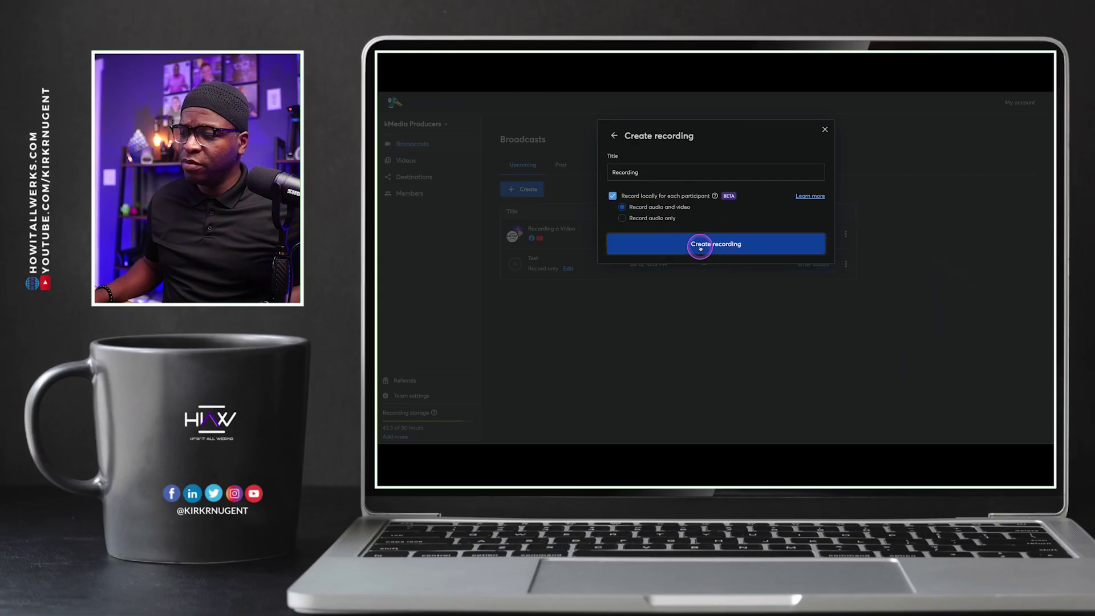
{"action": "left_click", "coordinate": [700, 246]}
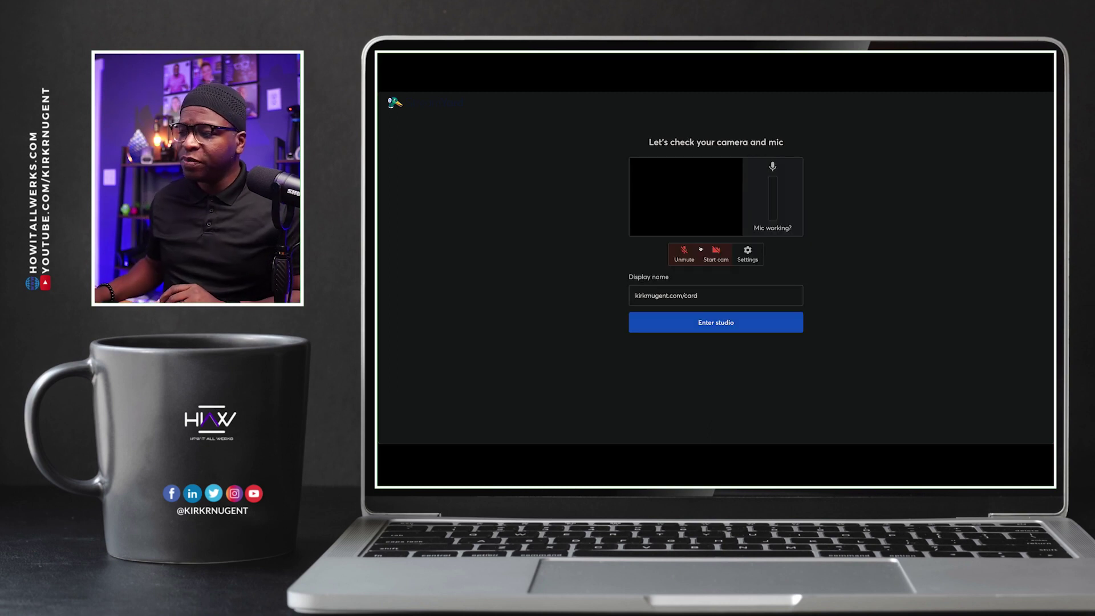
Check the camera settings, mute the microphone, and go into the recording studio
{"action": "left_click", "coordinate": [746, 263]}
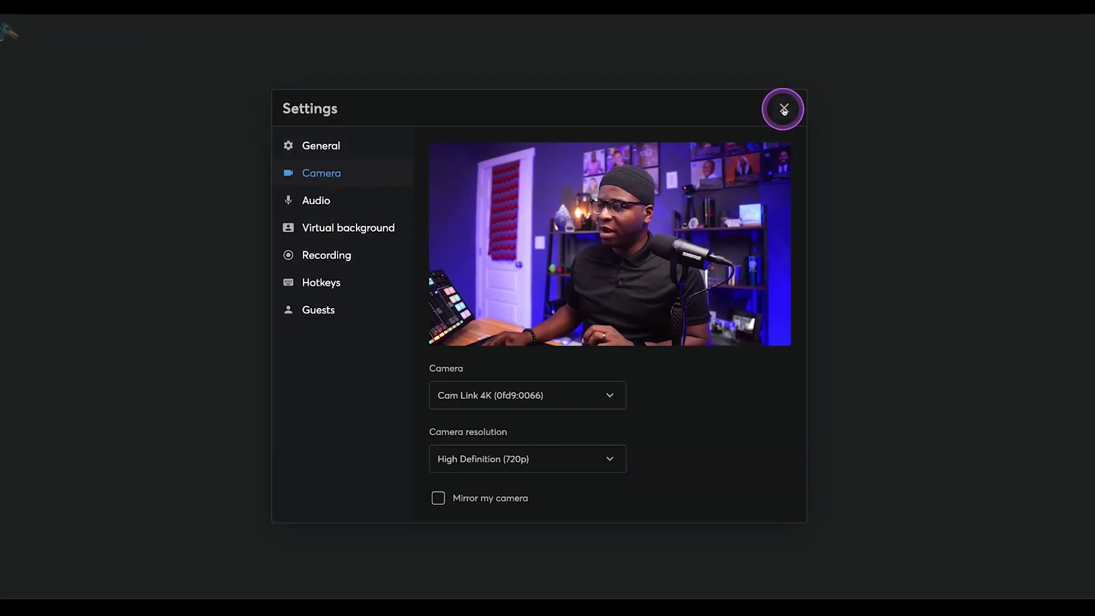
{"action": "left_click", "coordinate": [784, 109]}
{"action": "left_click", "coordinate": [486, 285]}
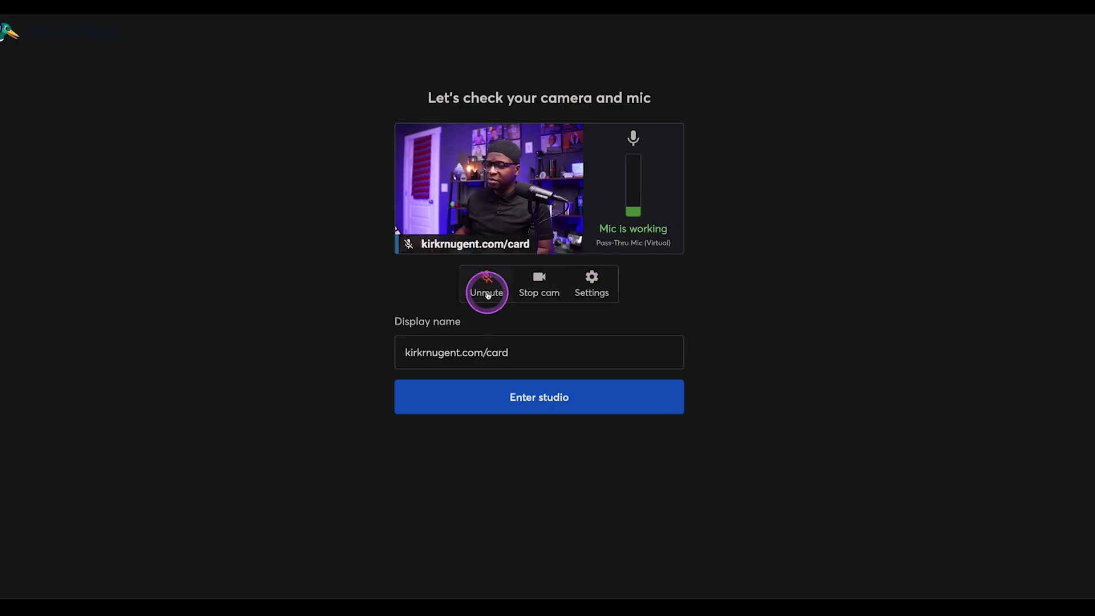
{"action": "left_click", "coordinate": [532, 393]}
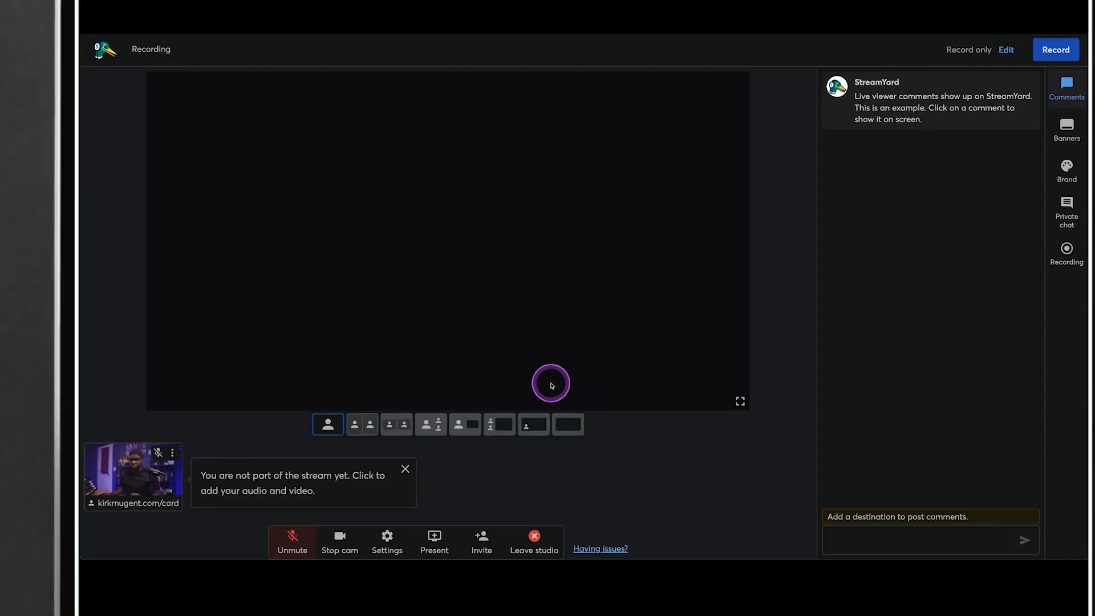
Dismiss the joining notice and put your webcam feed on the stage
{"action": "left_click", "coordinate": [405, 469]}
{"action": "mouse_move", "coordinate": [130, 484]}
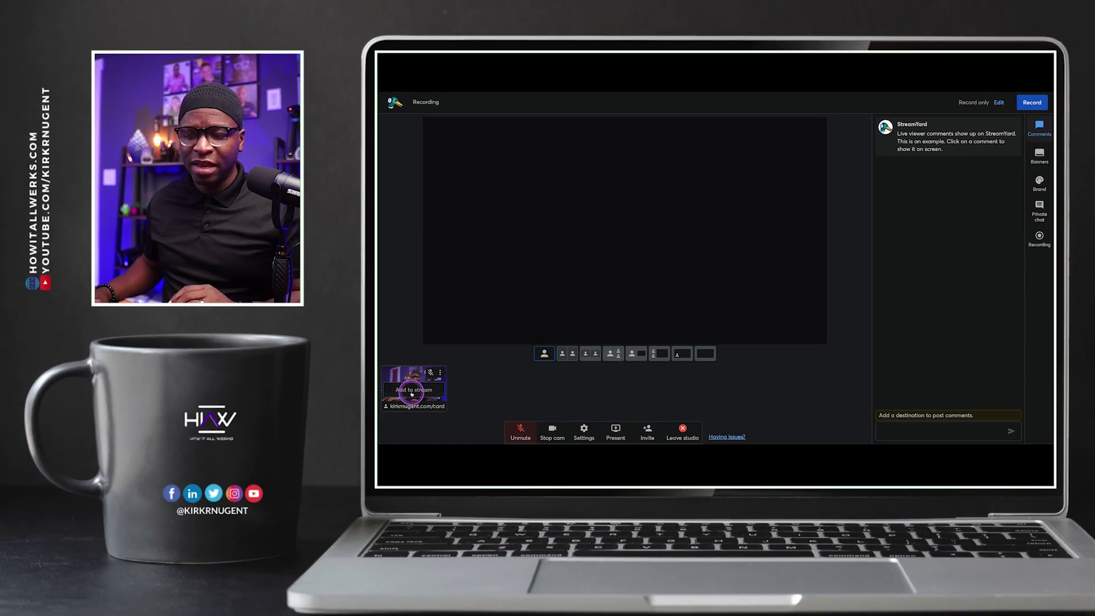
{"action": "left_click", "coordinate": [411, 392]}
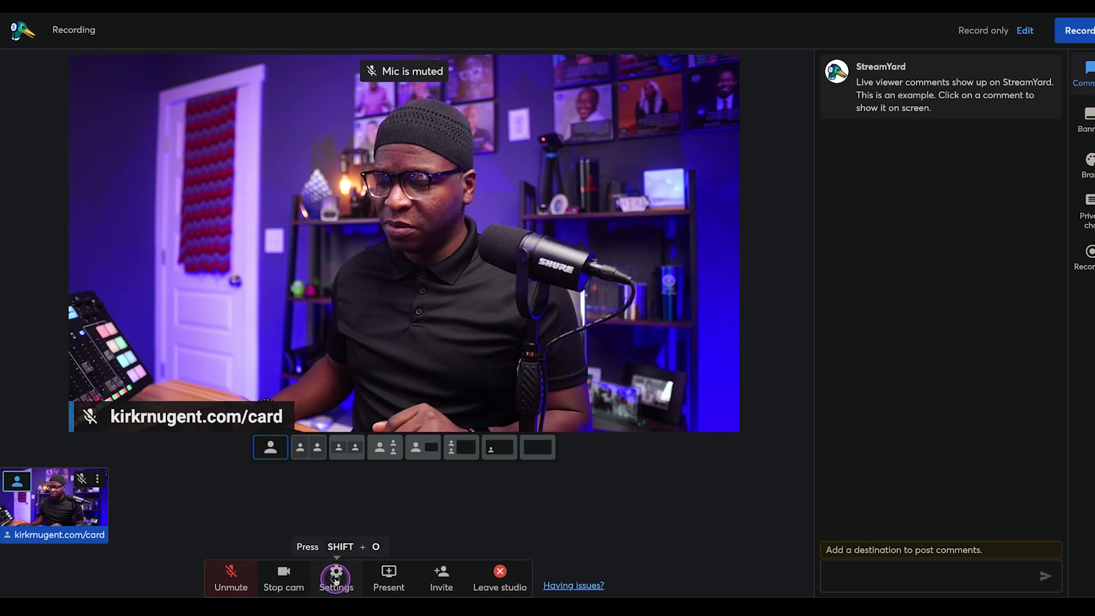
{"action": "left_click", "coordinate": [335, 579]}
{"action": "left_click", "coordinate": [335, 580]}
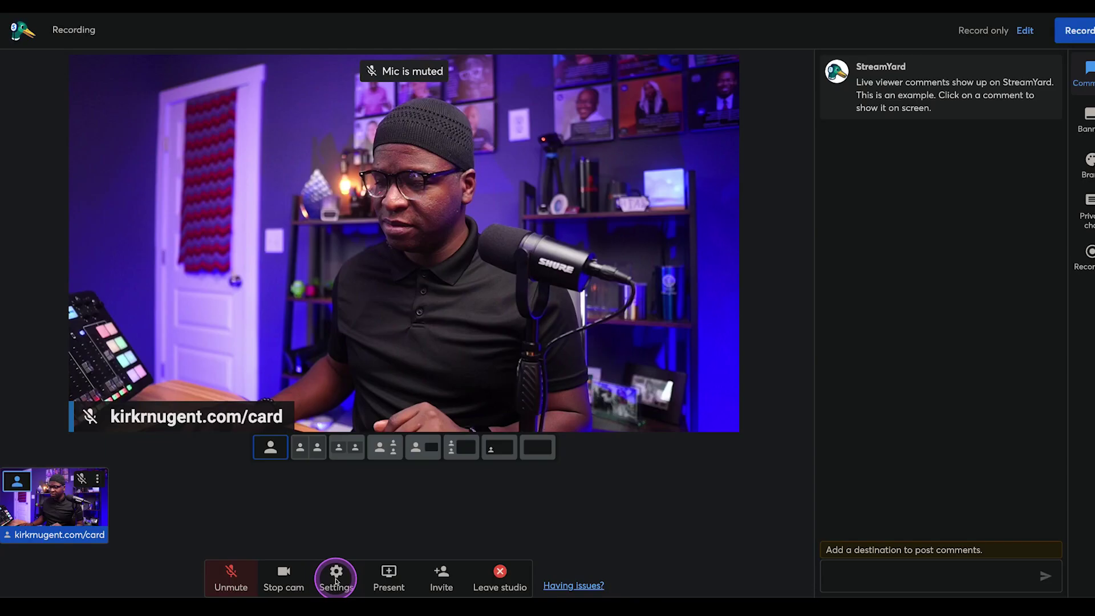
Share the HD USB camera as an extra feed, add it to stage, and use the side-by-side layout
{"action": "left_click", "coordinate": [384, 583]}
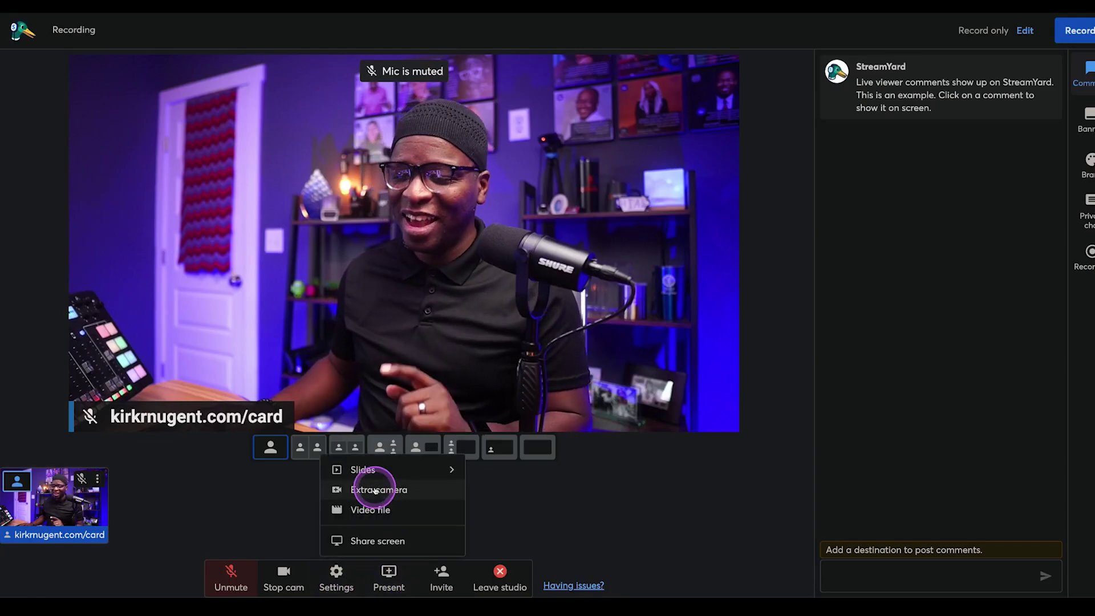
{"action": "left_click", "coordinate": [375, 488]}
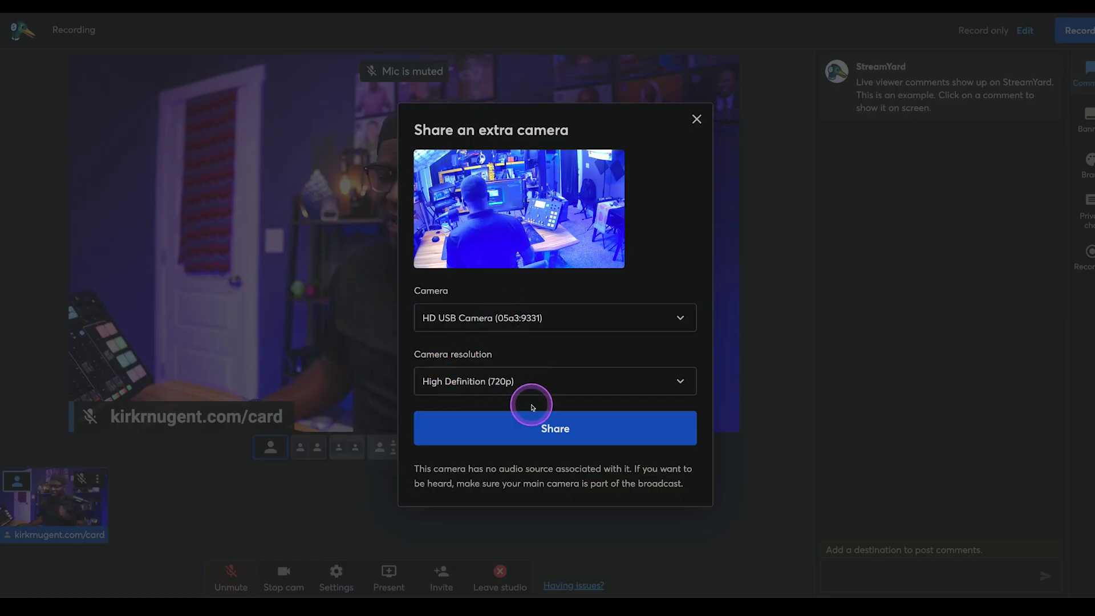
{"action": "left_click", "coordinate": [555, 426]}
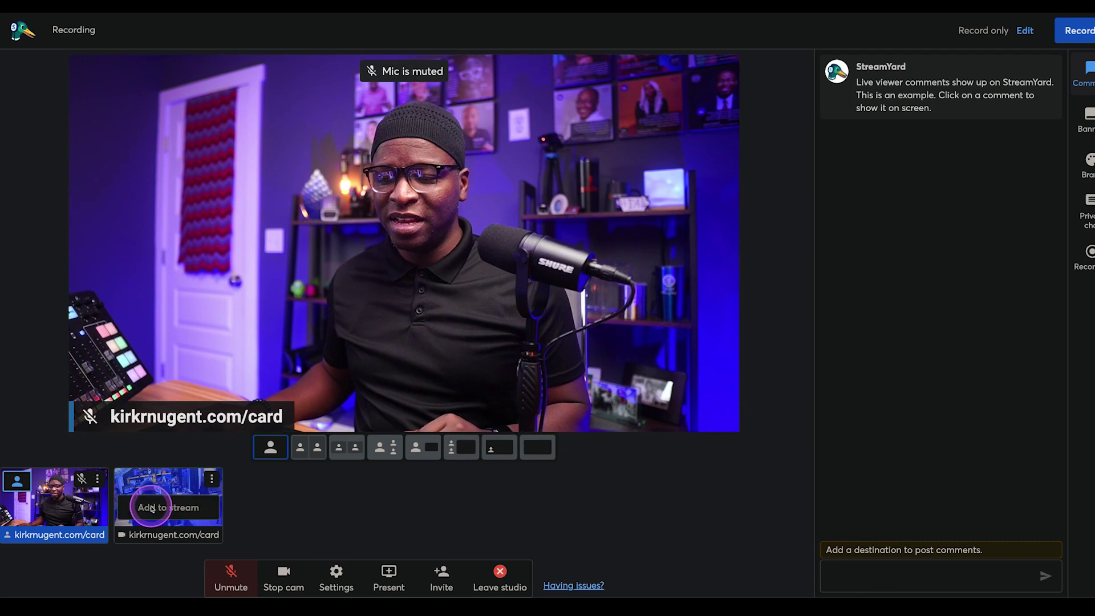
{"action": "left_click", "coordinate": [152, 508]}
{"action": "left_click", "coordinate": [338, 449]}
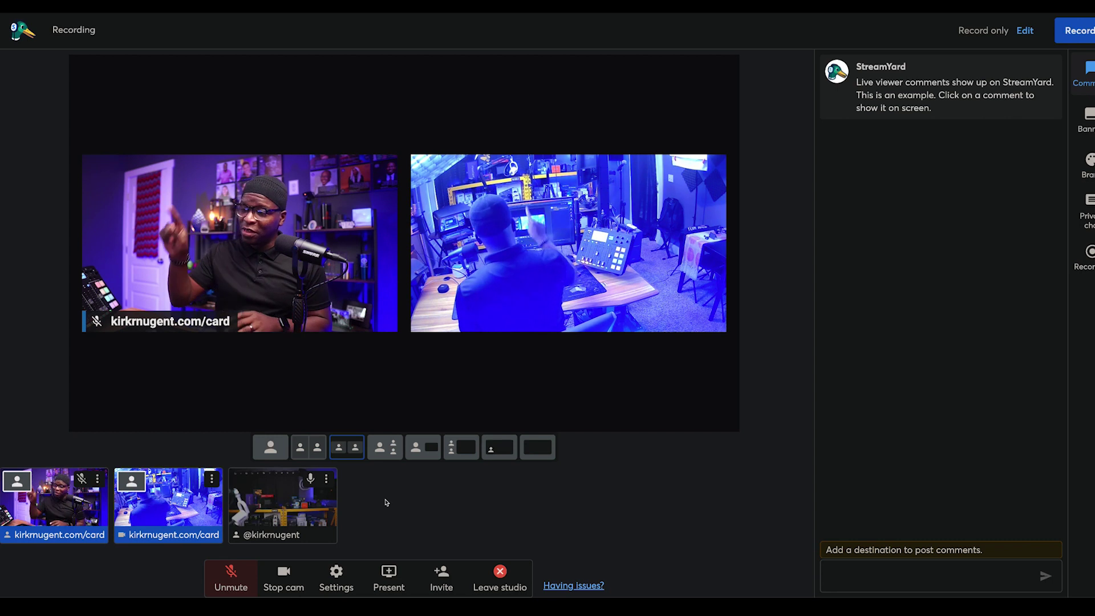
Add the third participant's camera to the stage below the other two and mute its mic
{"action": "left_click", "coordinate": [282, 509]}
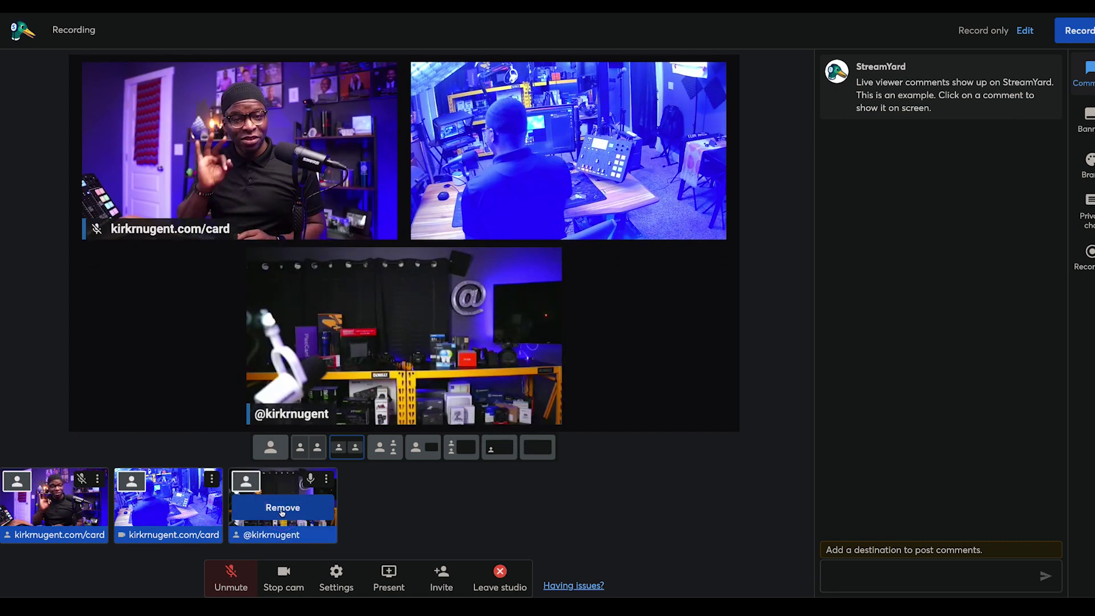
{"action": "left_click", "coordinate": [310, 478]}
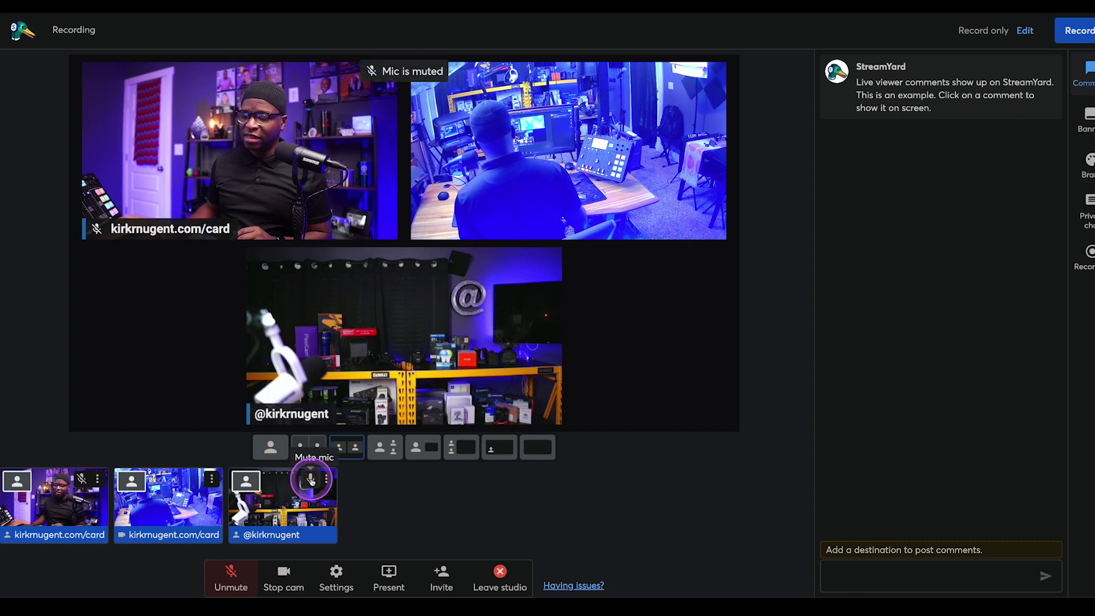
{"action": "left_click", "coordinate": [444, 510]}
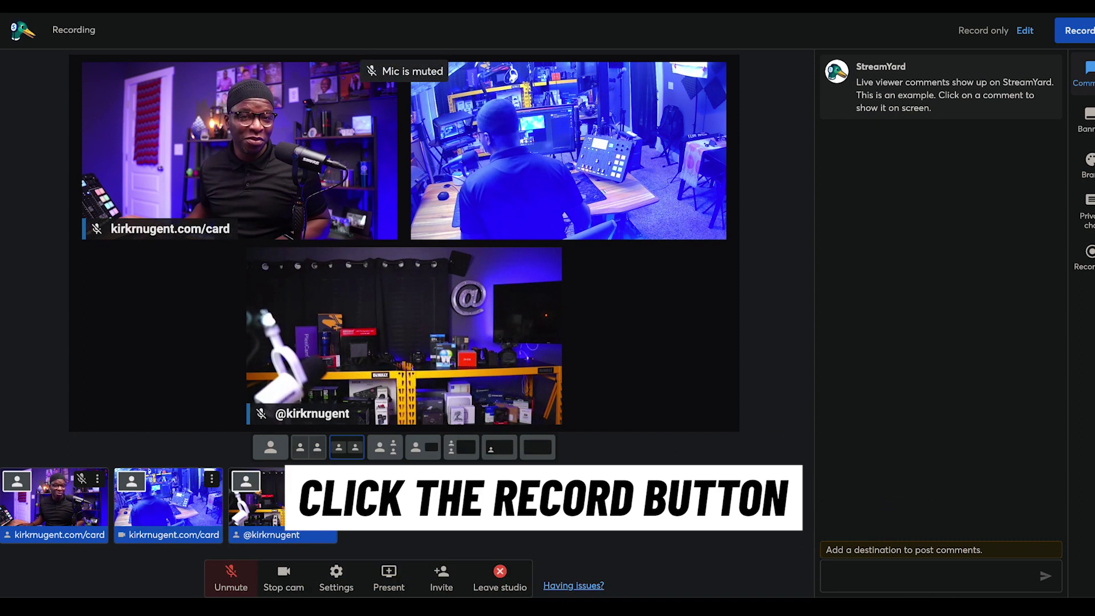
Record the three-camera layout for about 25 seconds, watching uploads in the Recording panel, then end it
{"action": "left_click", "coordinate": [1078, 30]}
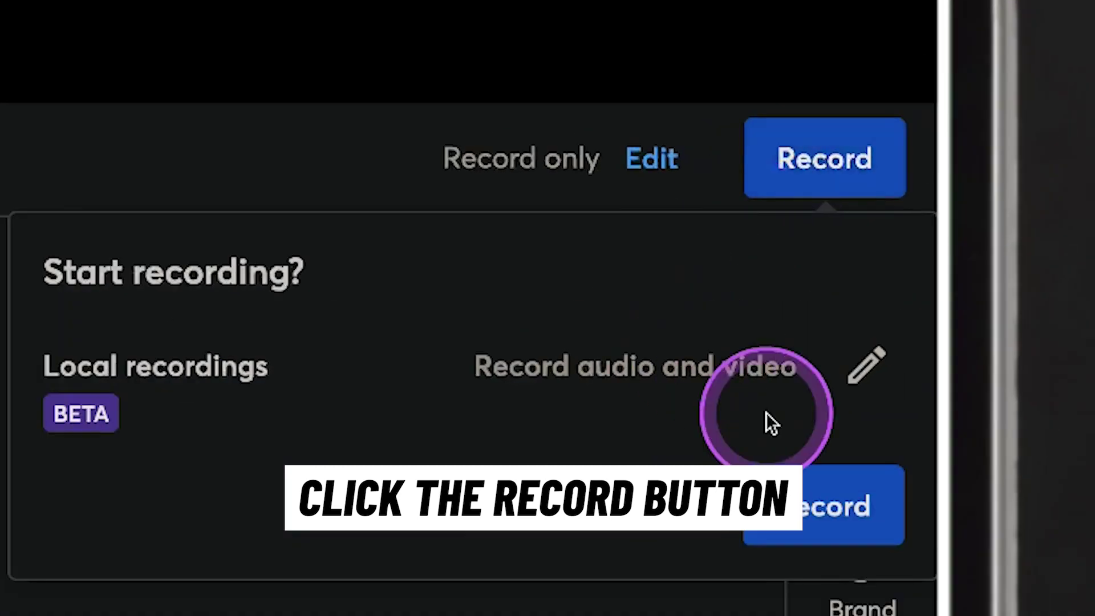
{"action": "left_click", "coordinate": [814, 510]}
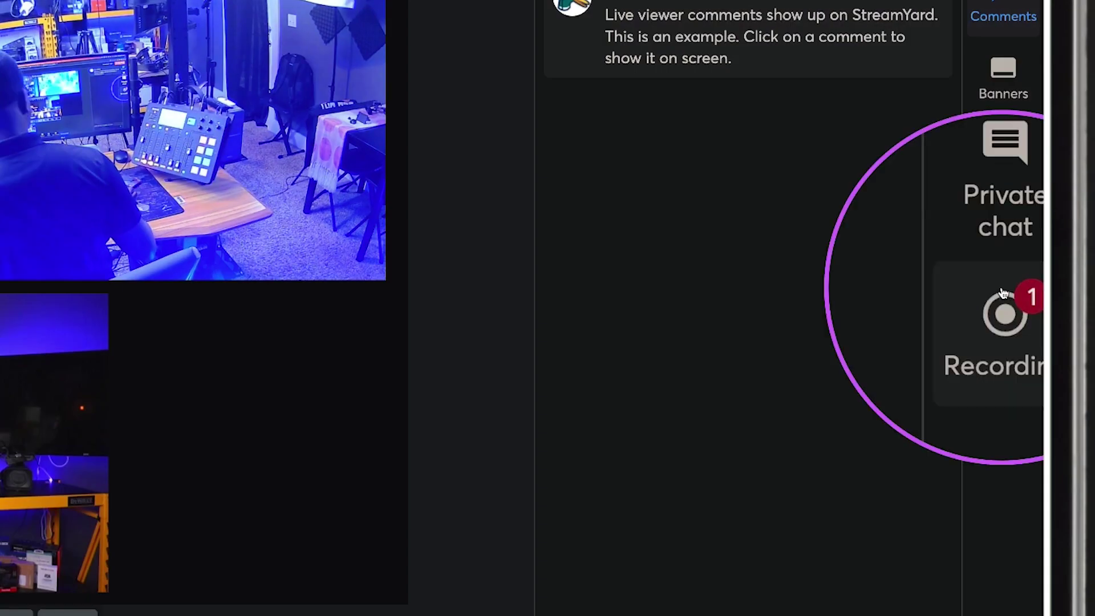
{"action": "left_click", "coordinate": [1003, 299]}
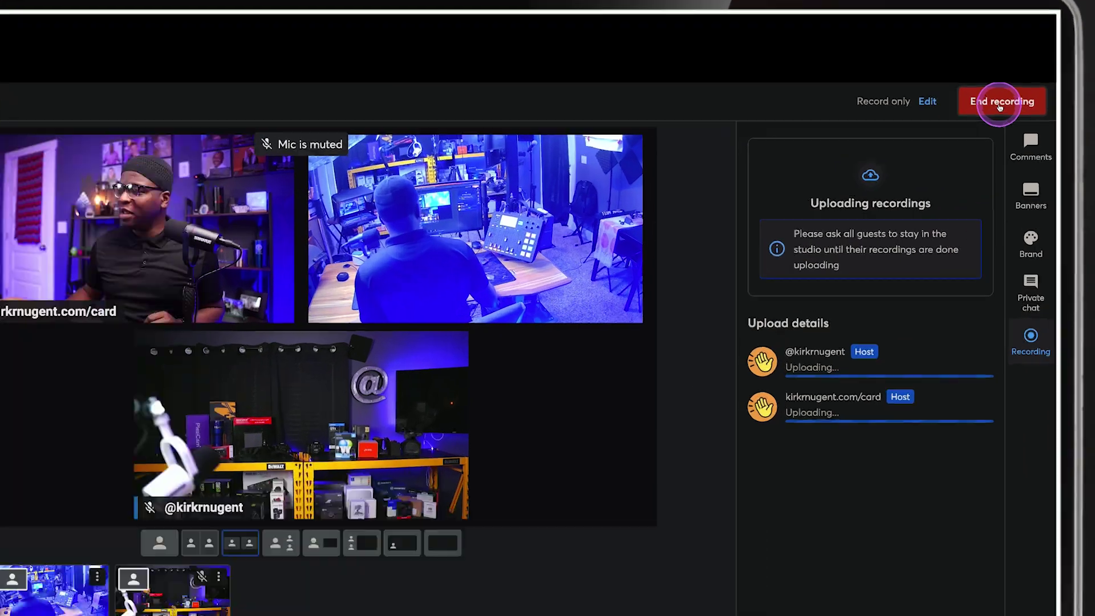
{"action": "left_click", "coordinate": [1021, 105]}
Confirm ending the recording and, once uploads complete, view the finished 0:24 video
{"action": "left_click", "coordinate": [1021, 144]}
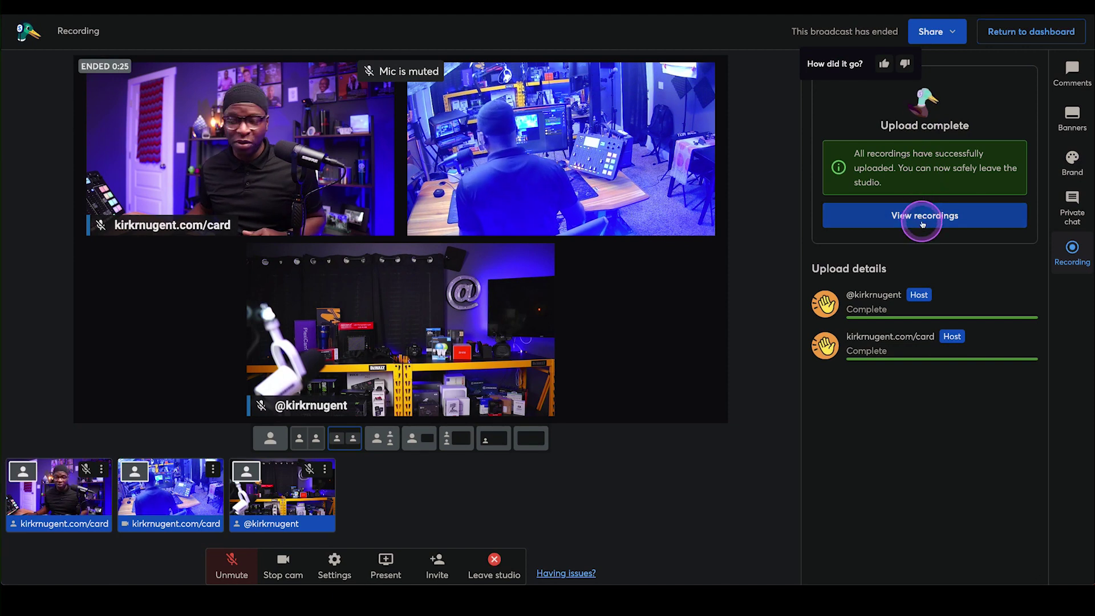
{"action": "left_click", "coordinate": [922, 223]}
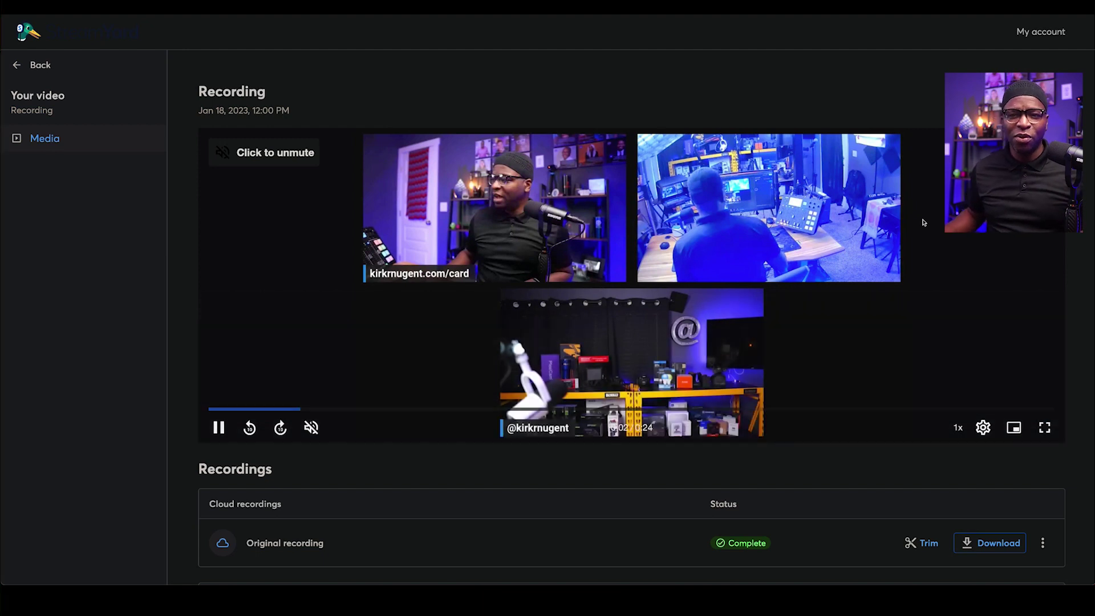
Pause playback at 0:05 and scroll down to the Local recordings section
{"action": "left_click", "coordinate": [218, 427]}
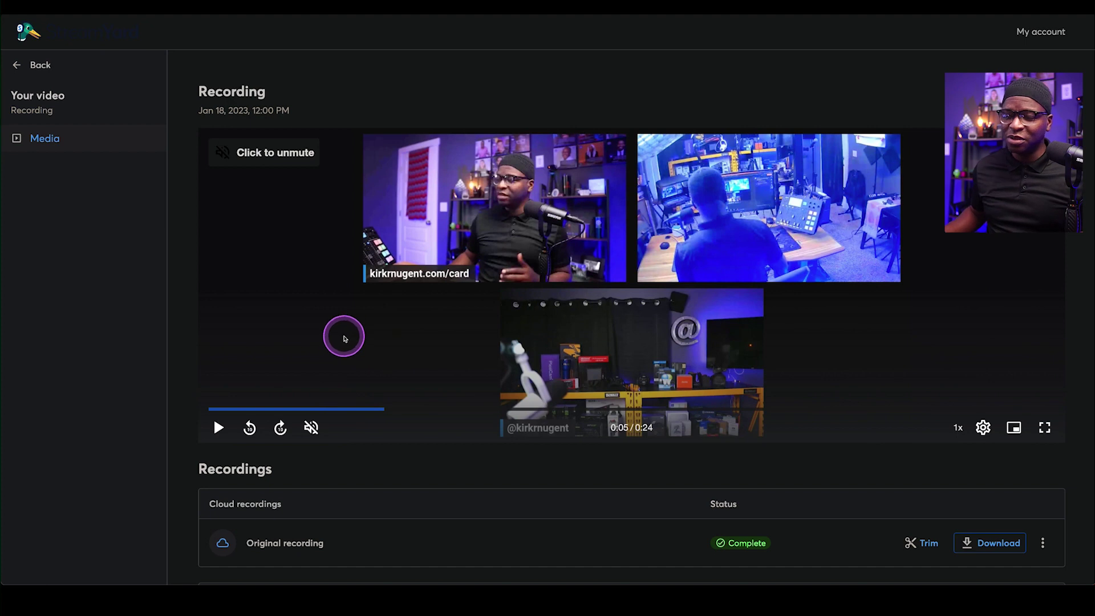
{"action": "scroll", "coordinate": [402, 338], "scroll_direction": "down", "scroll_amount": 2}
{"action": "scroll", "coordinate": [416, 345], "scroll_direction": "down", "scroll_amount": 1}
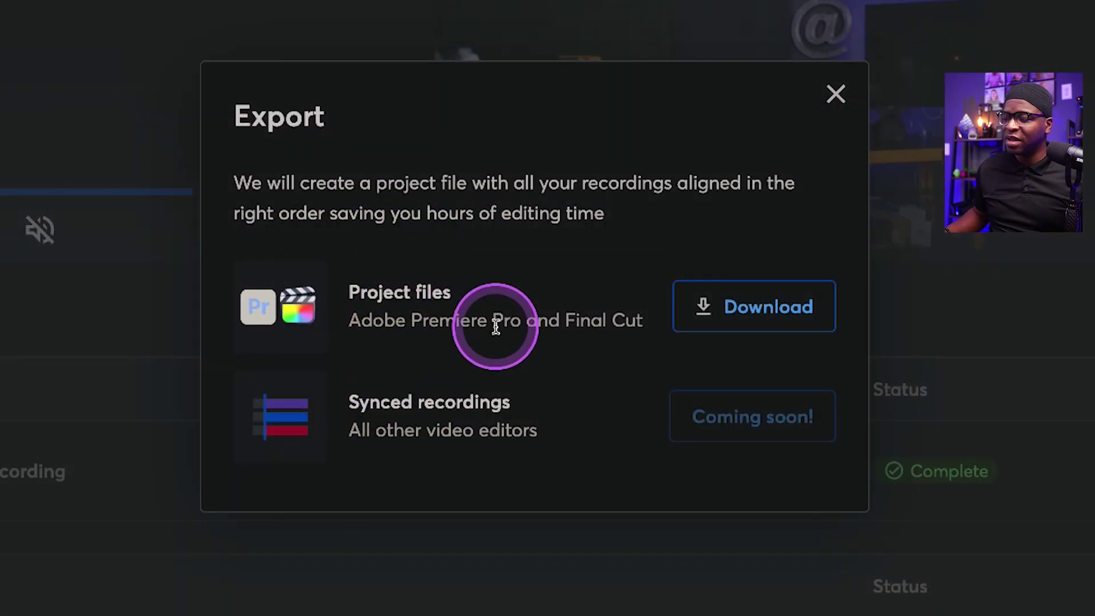
Download the local recordings as an Adobe Premiere Pro and Final Cut project file
{"action": "left_click", "coordinate": [757, 313]}
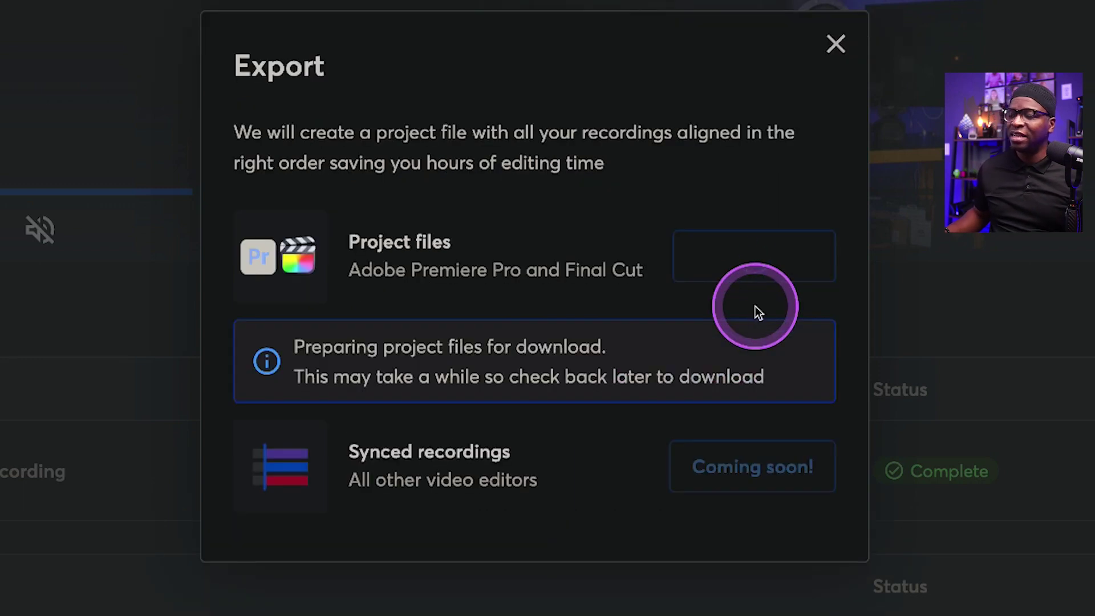